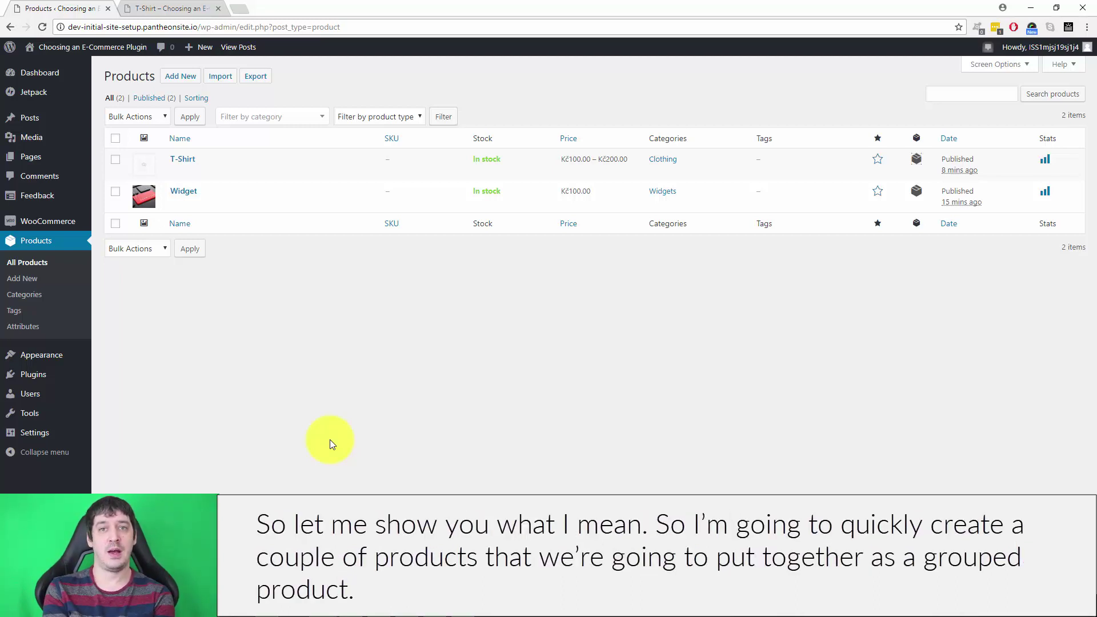
# - Create and publish 'Sweater Product' in Clothing with a regular price of 100
pyautogui.click(174, 73)
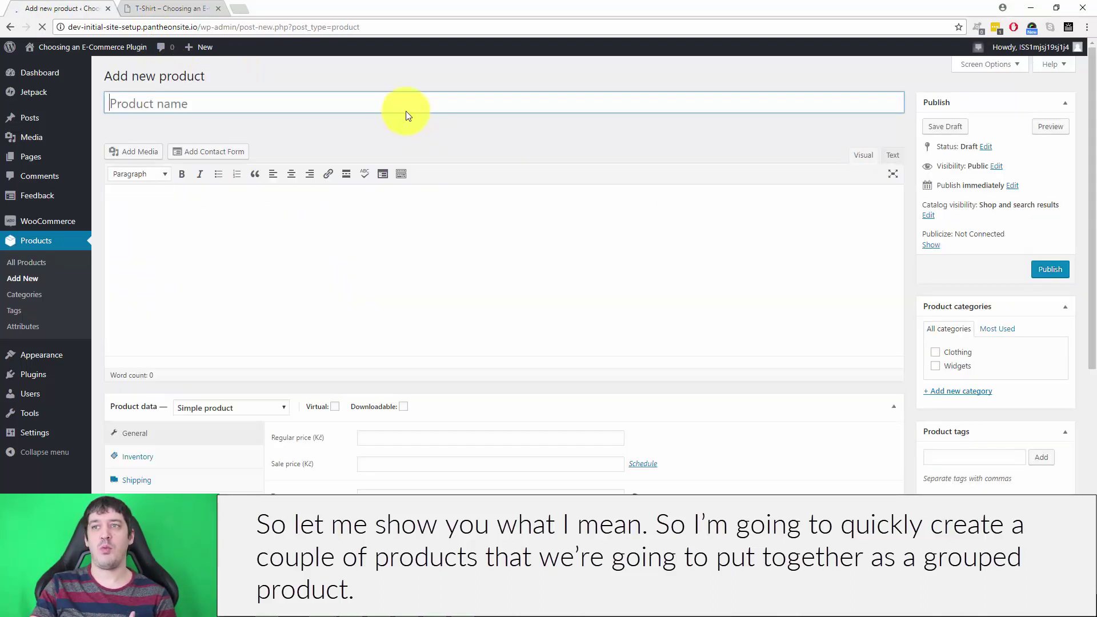
pyautogui.click(404, 106)
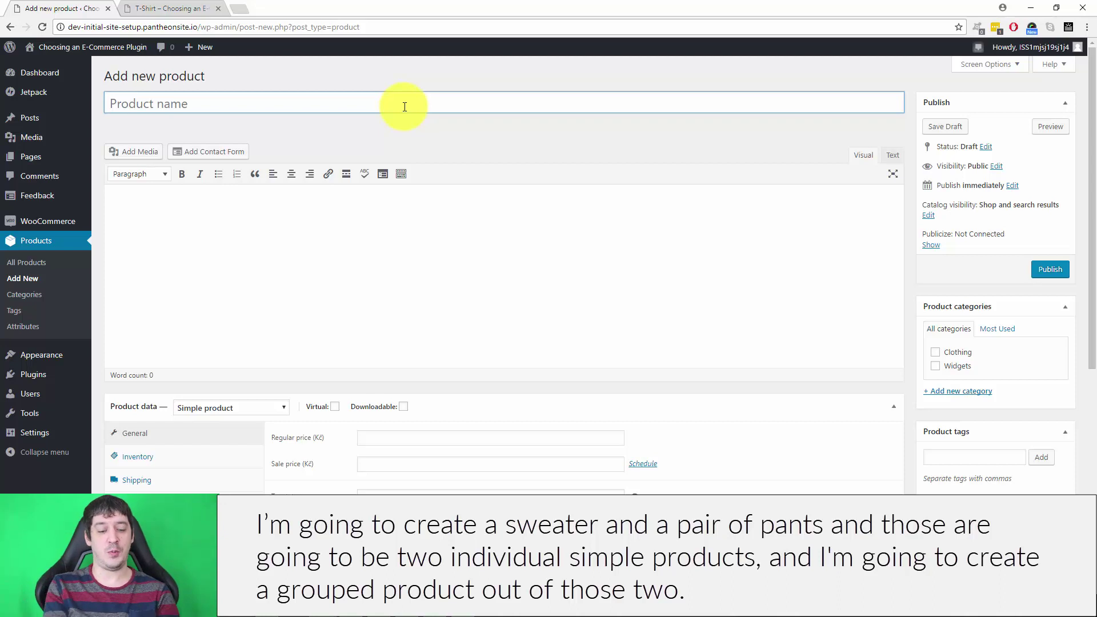
pyautogui.write('Sweater')
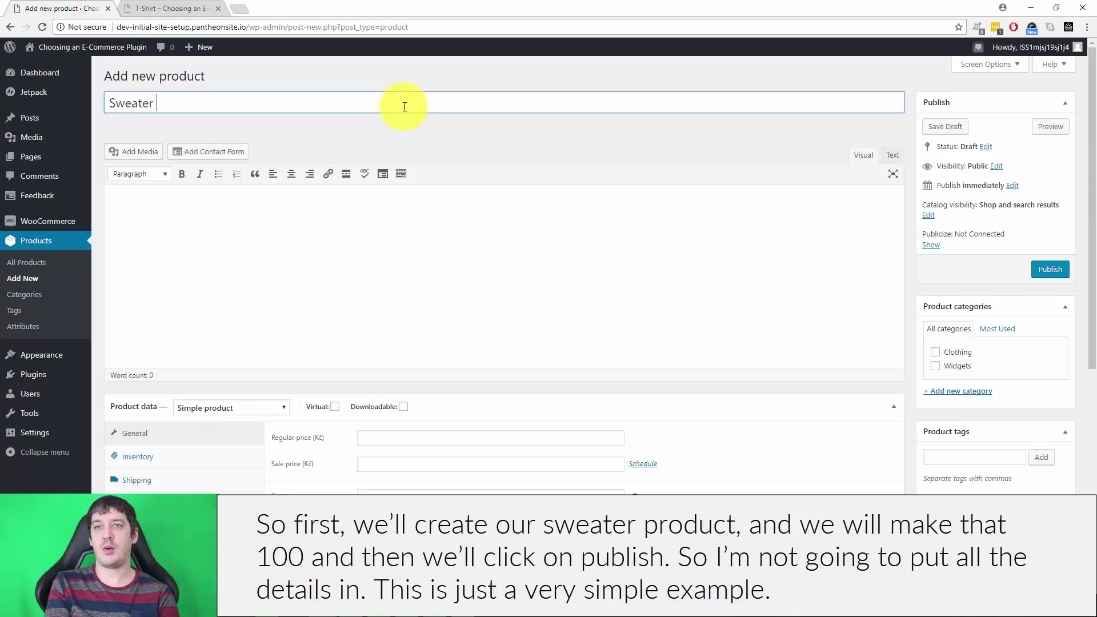
pyautogui.write(' Product')
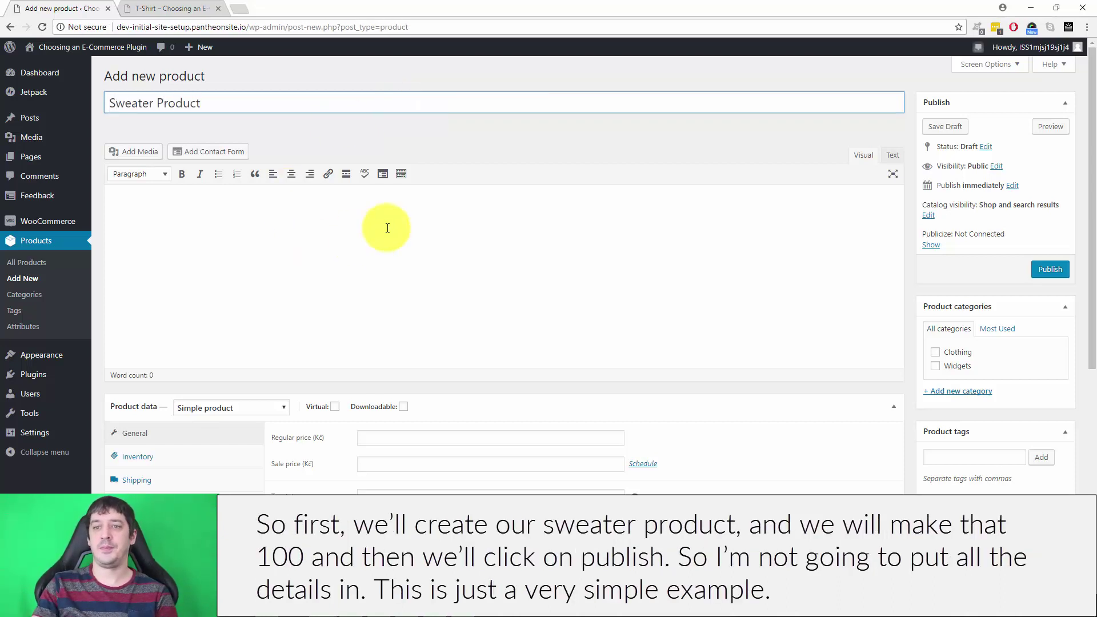
pyautogui.click(384, 225)
pyautogui.scroll(-3, 1000, 213)
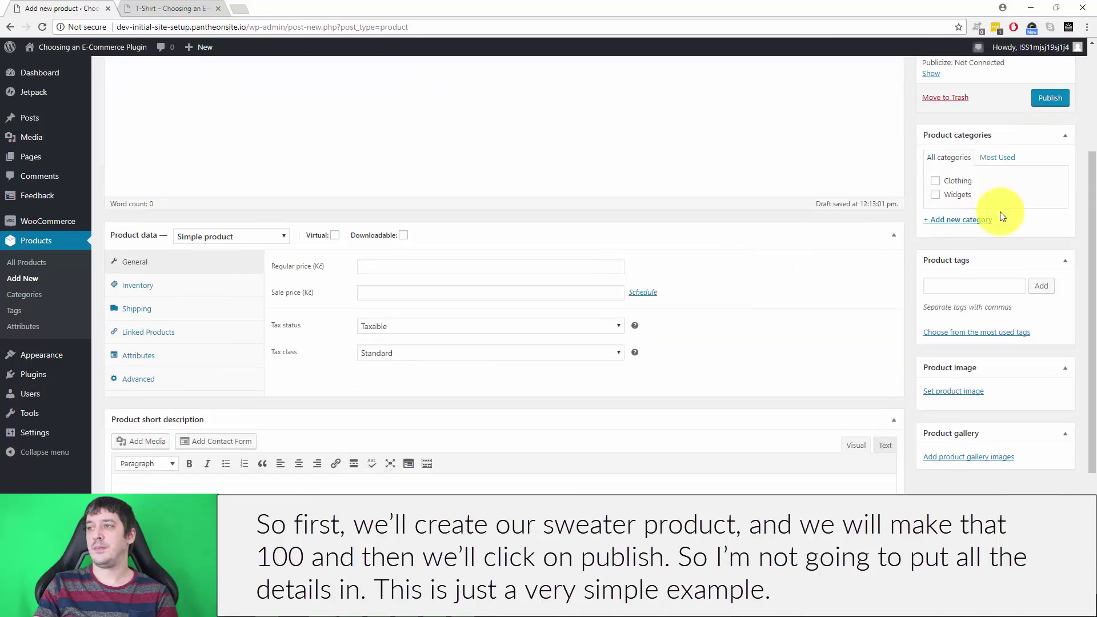
pyautogui.click(935, 180)
pyautogui.click(388, 264)
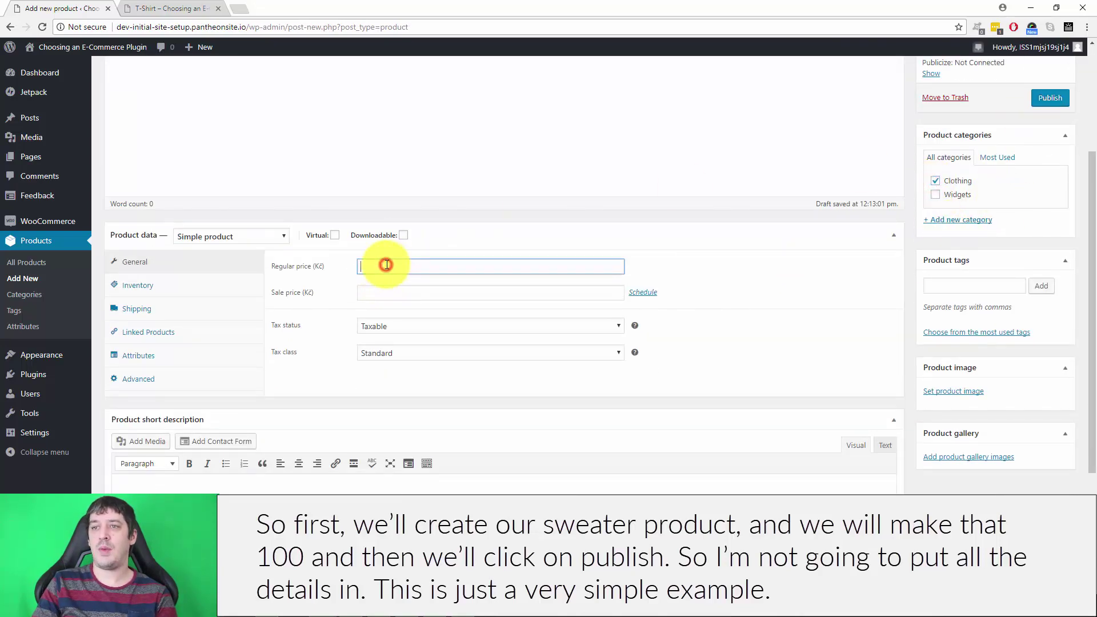
pyautogui.write('100')
pyautogui.scroll(3, 743, 274)
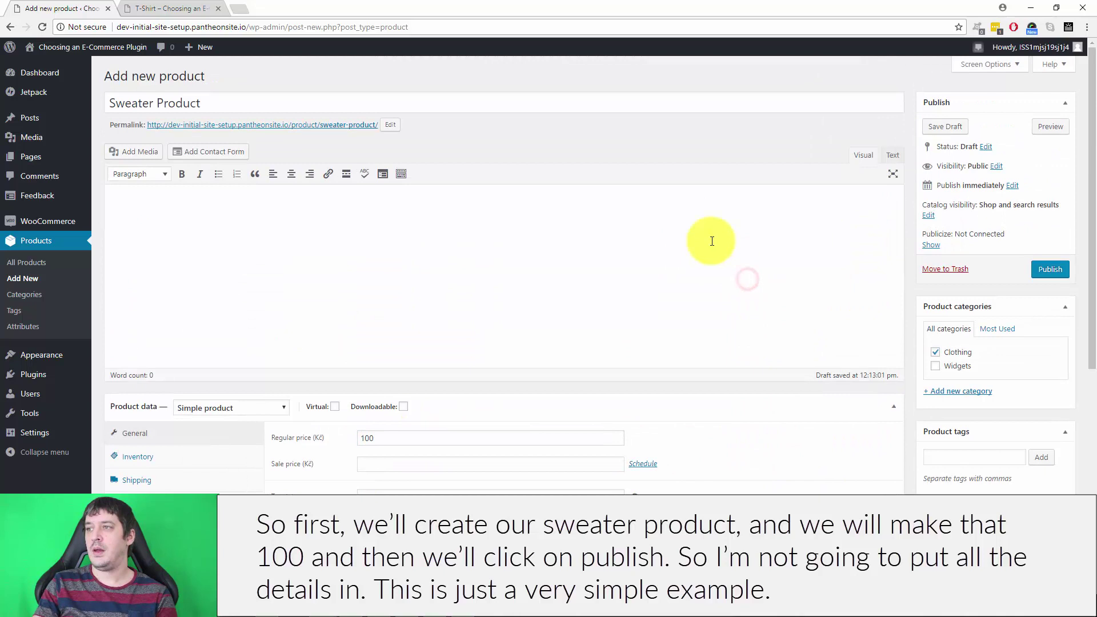
pyautogui.click(1048, 269)
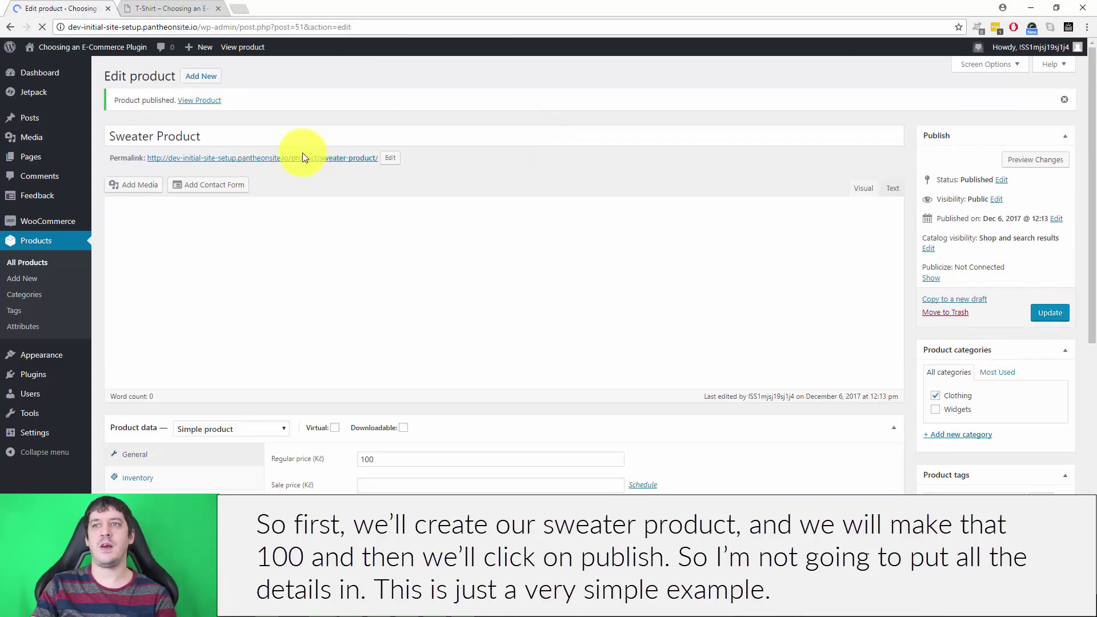
# - Preview the Sweater's storefront page in a new tab, then return and start a new product
pyautogui.rightClick(305, 157)
pyautogui.click(329, 164)
pyautogui.click(188, 6)
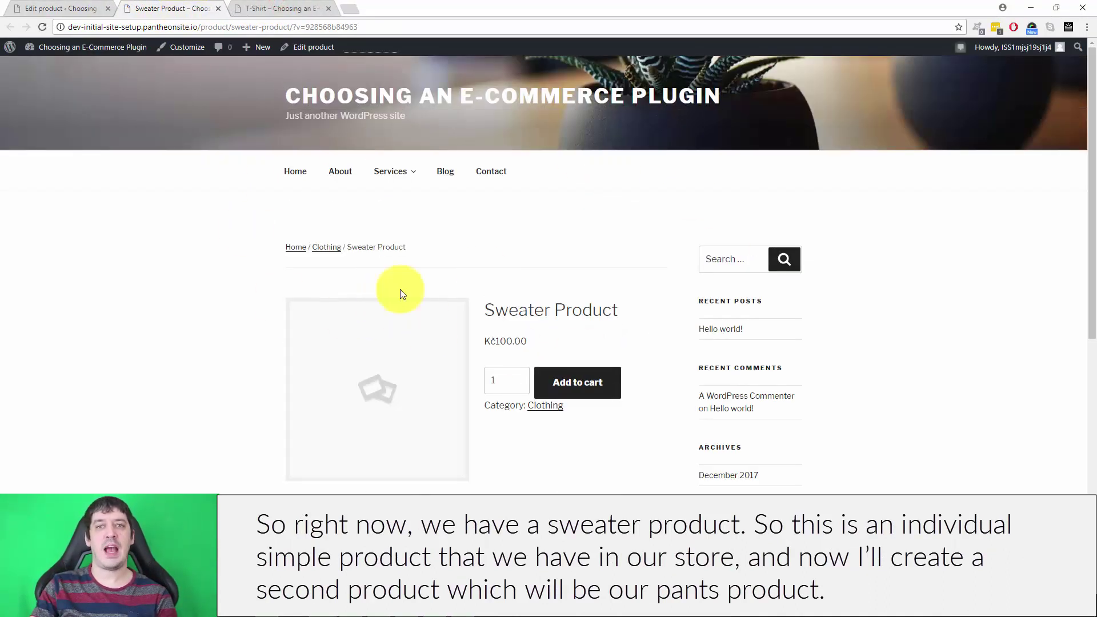
pyautogui.click(66, 8)
pyautogui.click(200, 76)
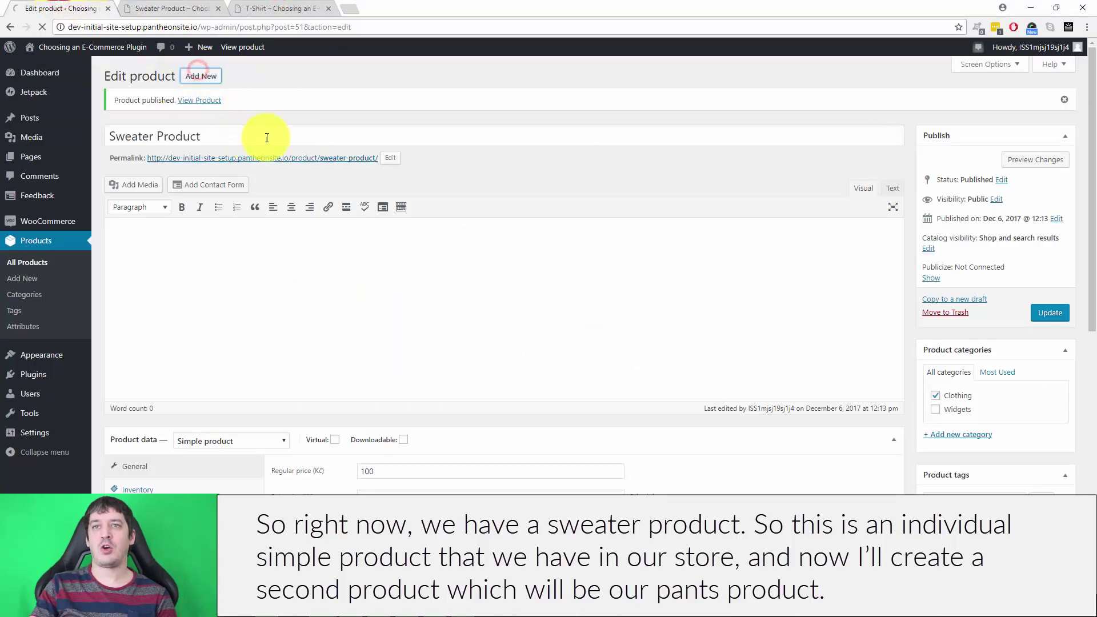
# - Publish 'Pants Product' at regular price 150, then add it to Clothing and update
pyautogui.click(212, 105)
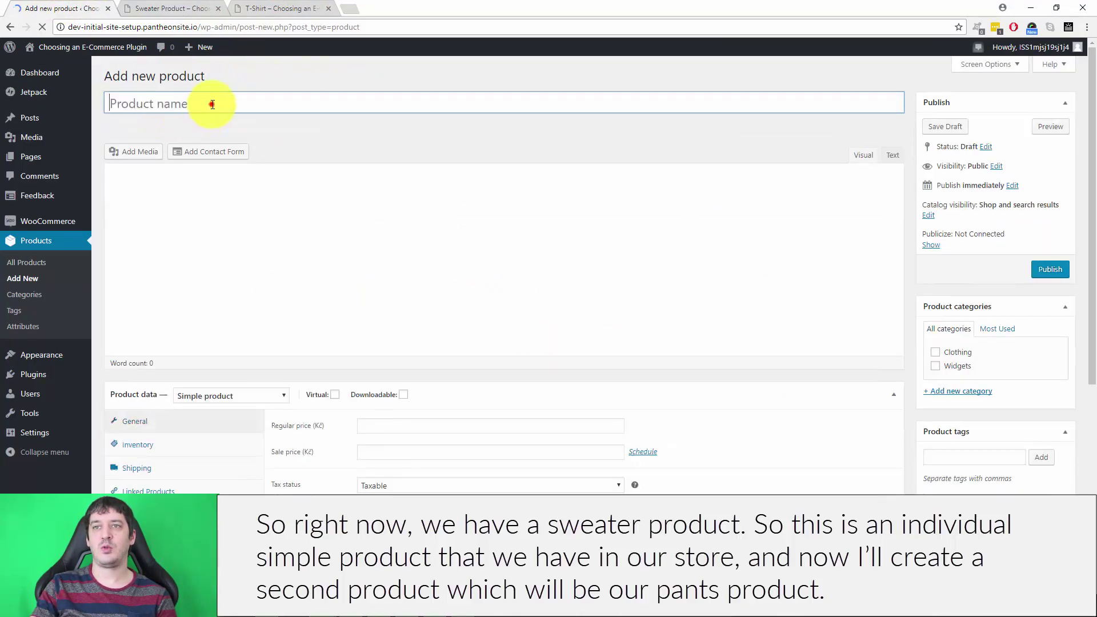
pyautogui.write('Pants Product')
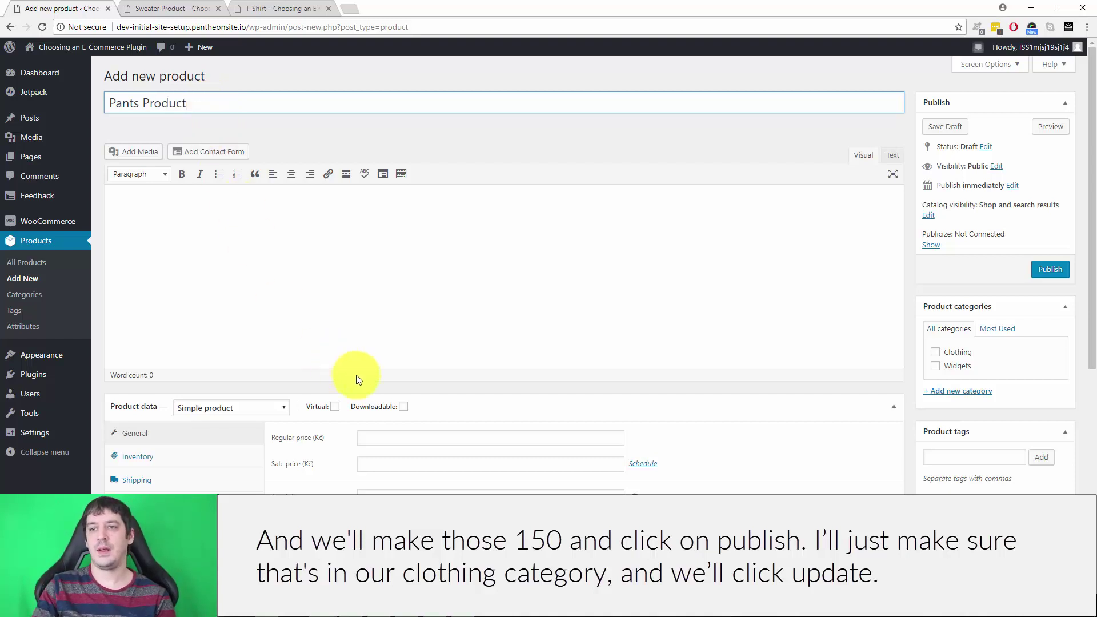
pyautogui.click(387, 462)
pyautogui.write('15')
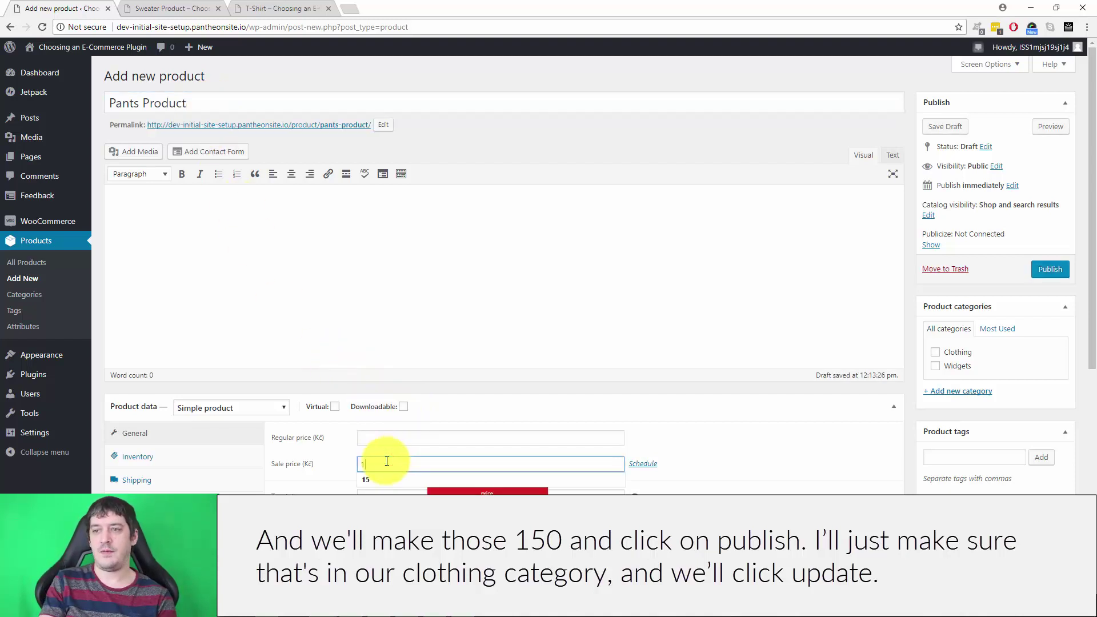
pyautogui.hotkey('shift', 'Tab')
pyautogui.write('150')
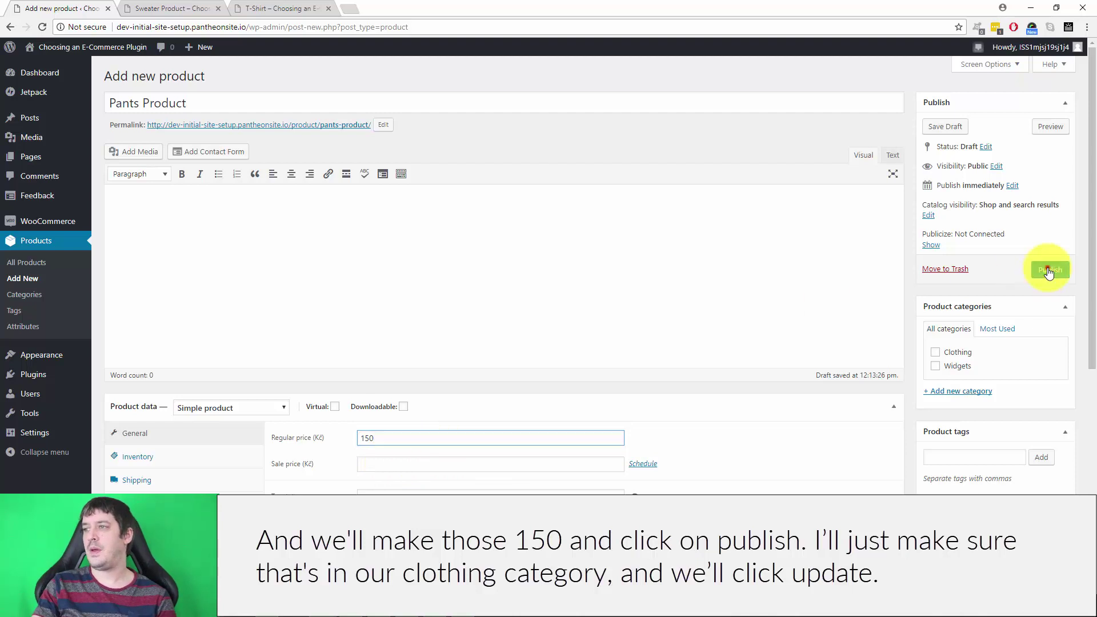
pyautogui.click(1049, 269)
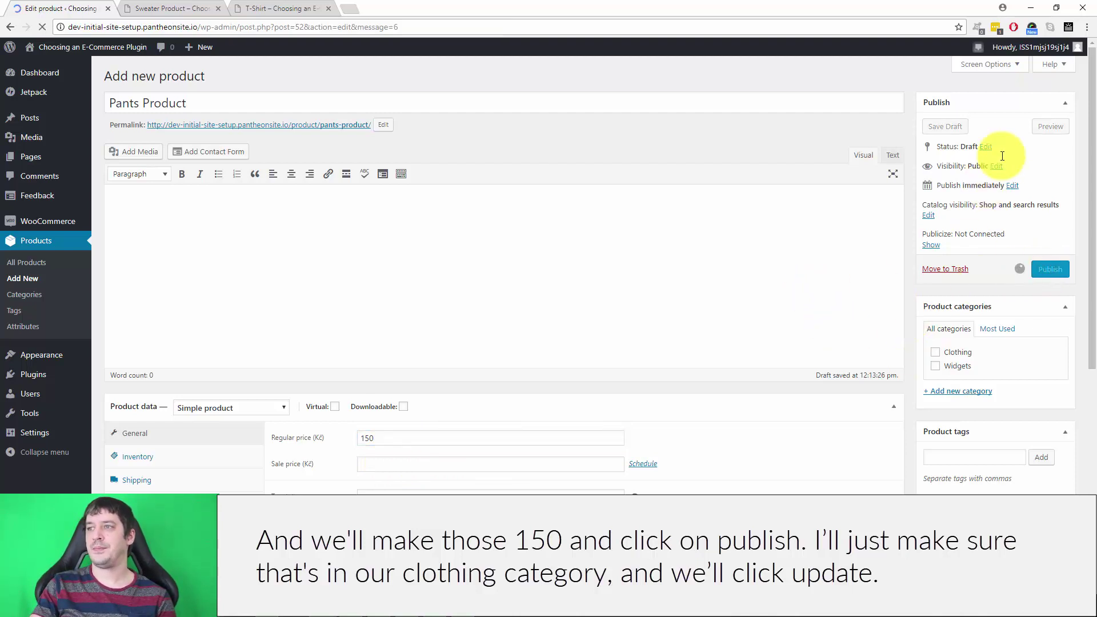
pyautogui.click(936, 395)
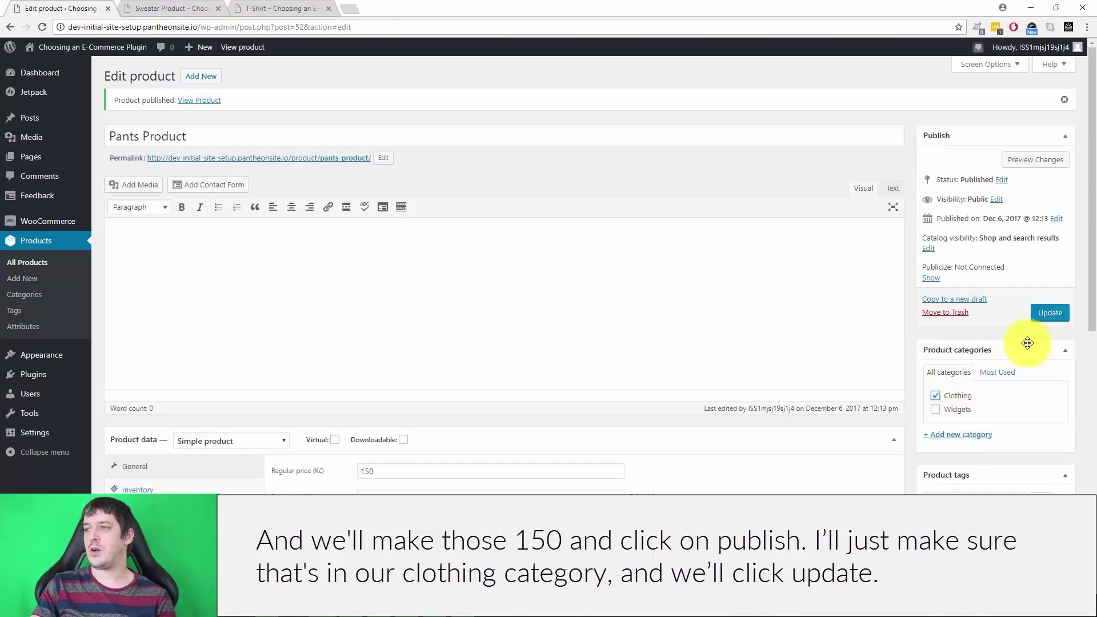
pyautogui.click(1048, 312)
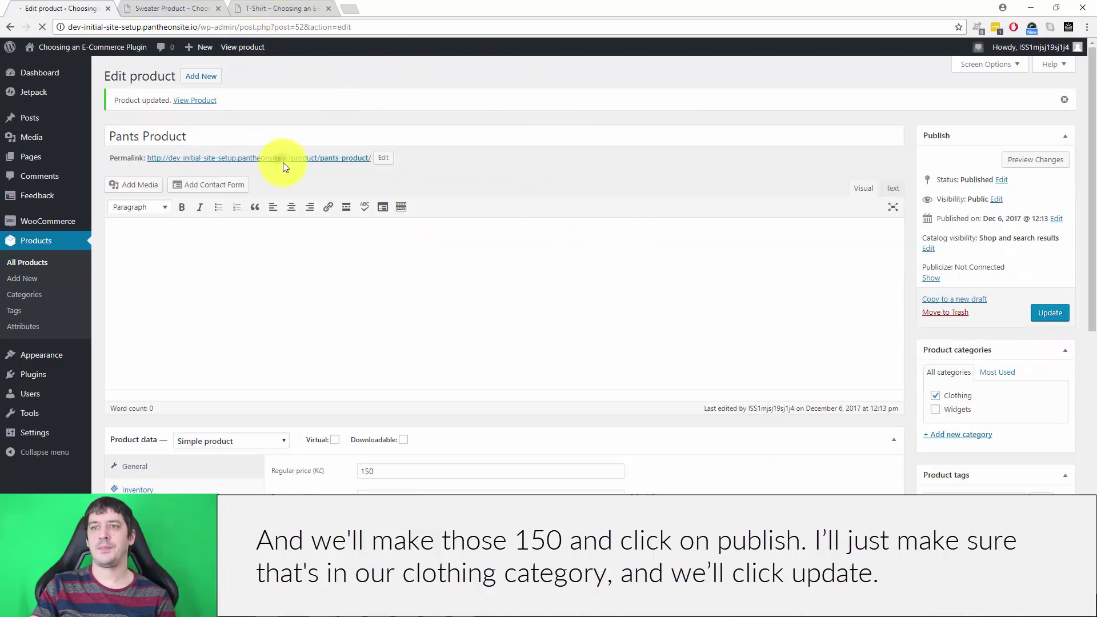
# - View the Pants Product storefront page in a new tab
pyautogui.rightClick(283, 162)
pyautogui.rightClick(287, 157)
pyautogui.click(294, 165)
pyautogui.click(369, 8)
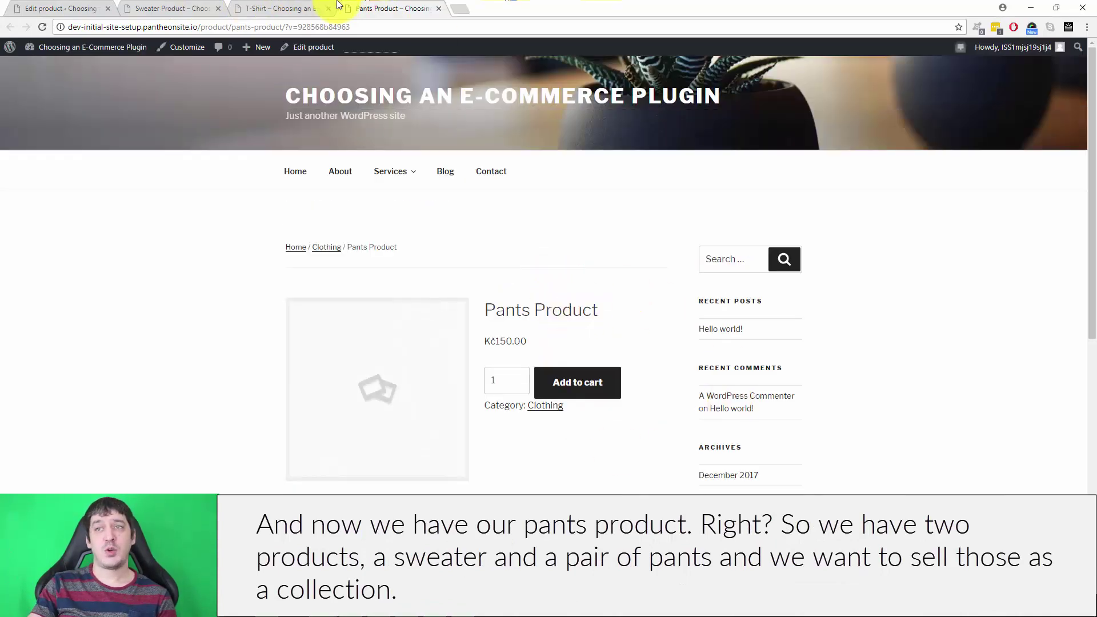
# - Compare the Sweater and Pants pages, close the T-Shirt tab, and start a new admin product
pyautogui.click(320, 8)
pyautogui.click(360, 8)
pyautogui.click(196, 6)
pyautogui.moveTo(196, 7); pyautogui.dragTo(285, 7)
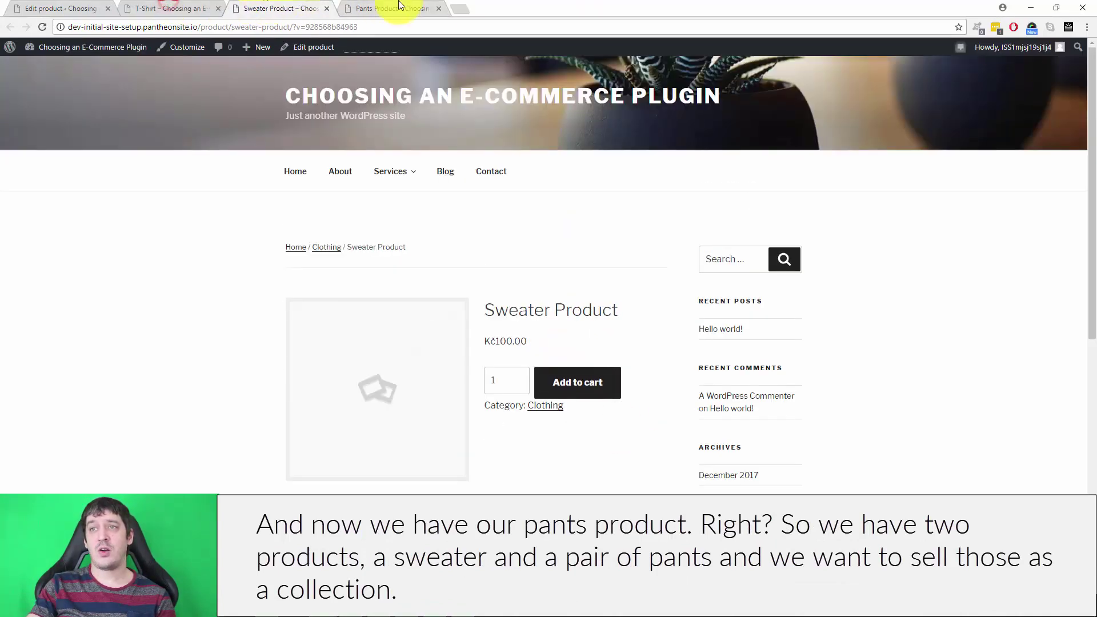
pyautogui.click(218, 8)
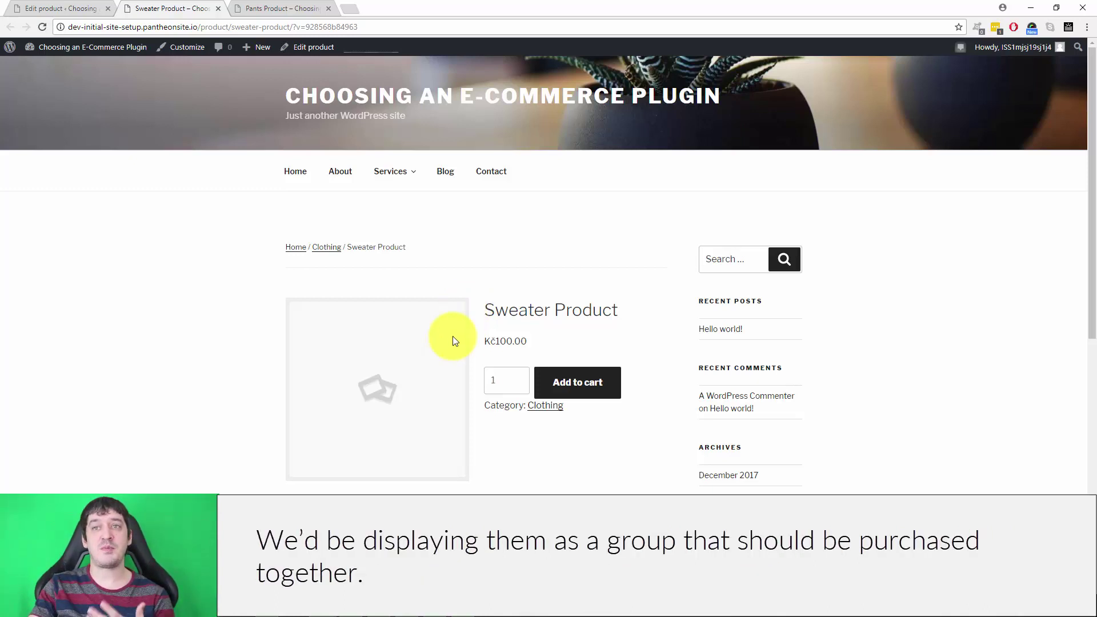
pyautogui.click(73, 8)
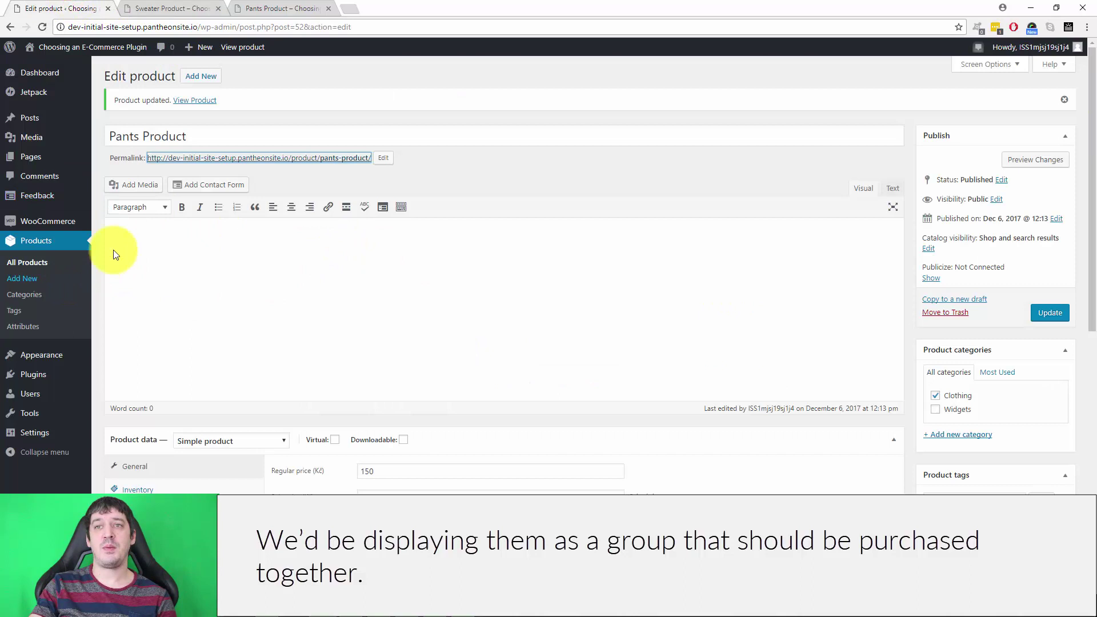
pyautogui.click(201, 77)
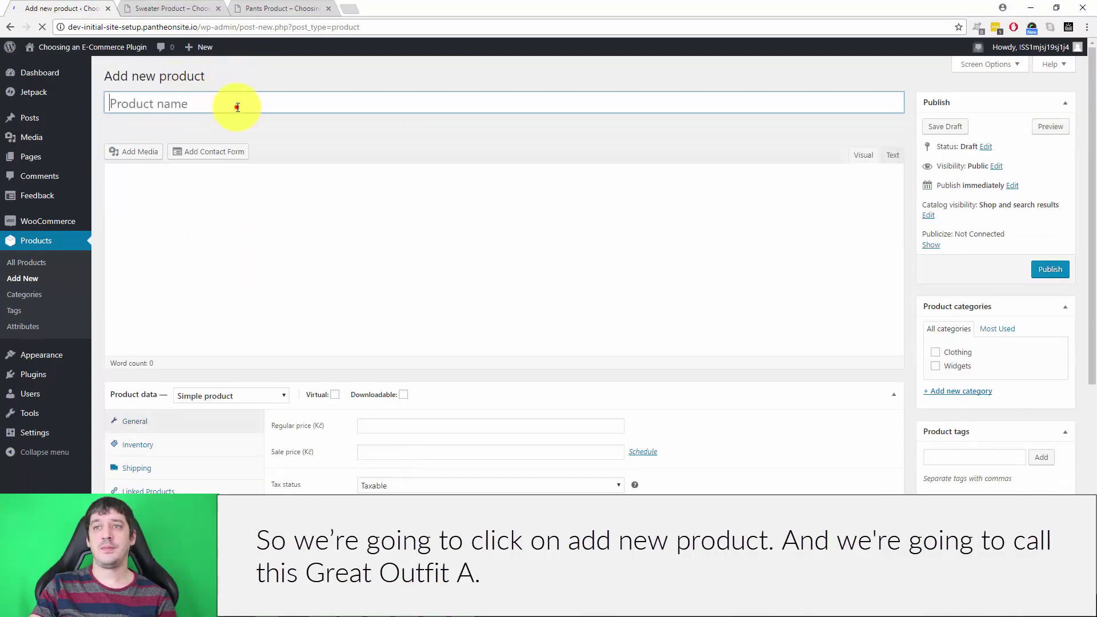
# - Title the new product 'Great Outfit A' and set its type to Grouped product
pyautogui.click(237, 106)
pyautogui.write('Great Outfit A')
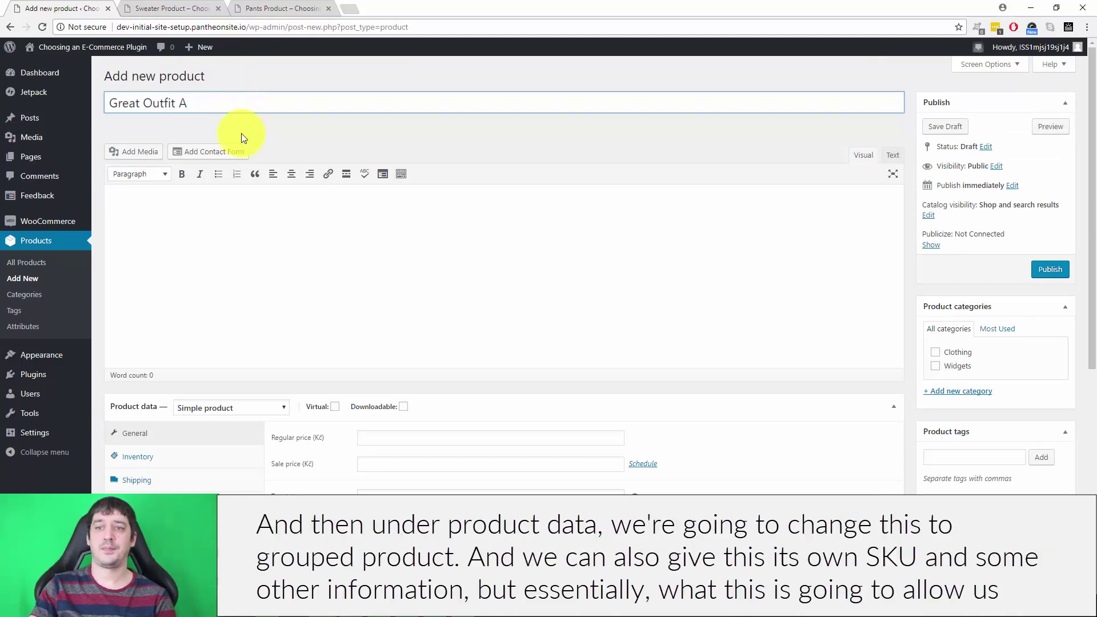
pyautogui.click(313, 289)
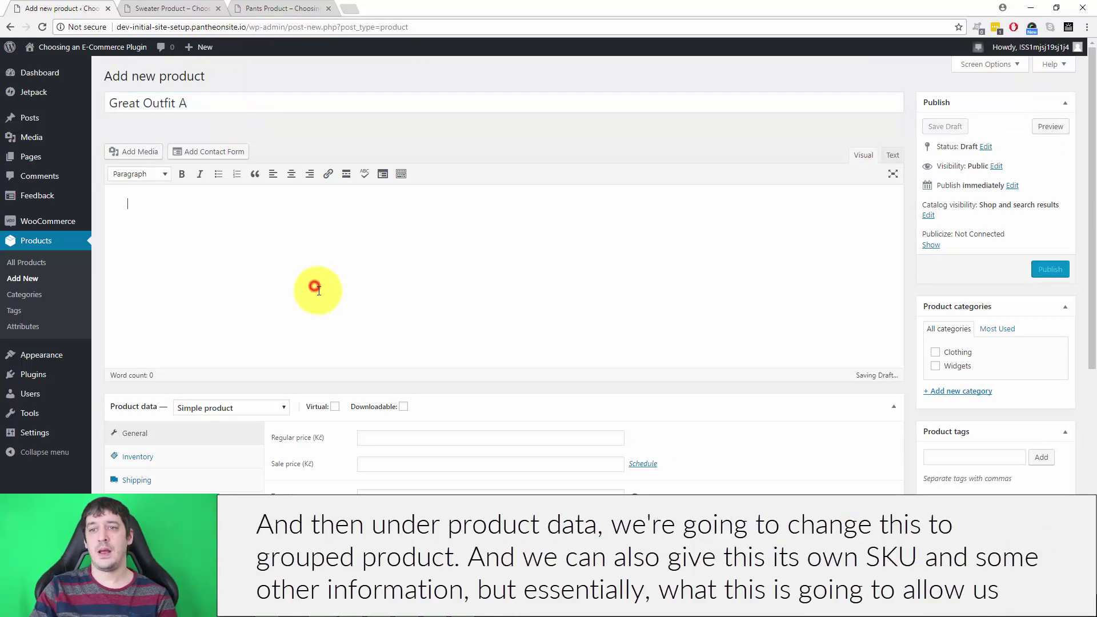
pyautogui.scroll(-3, 139, 167)
pyautogui.click(241, 240)
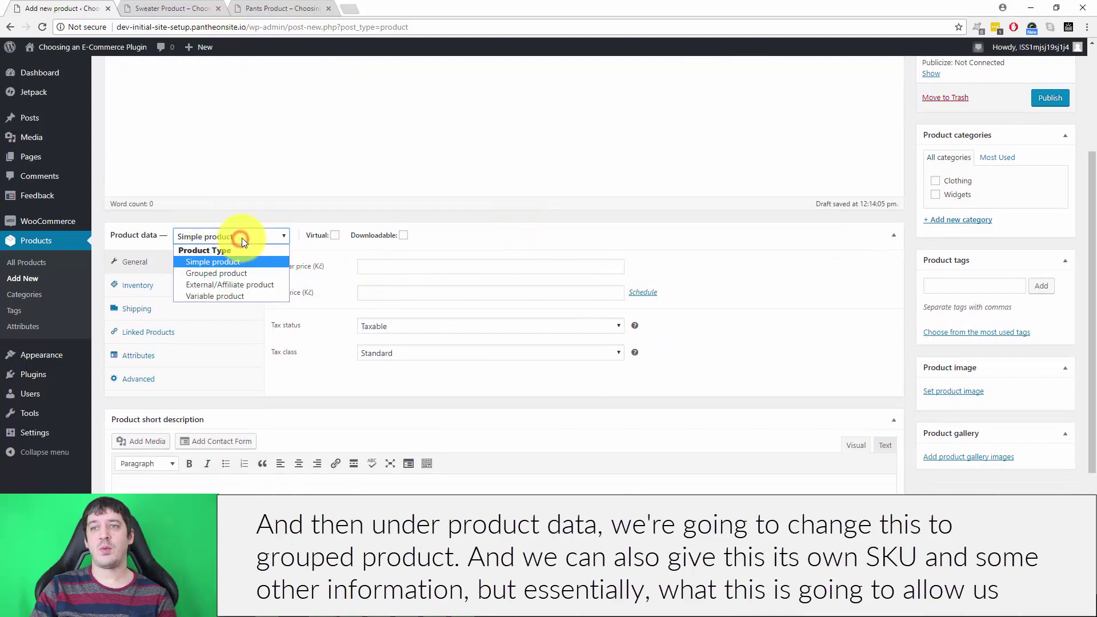
pyautogui.click(240, 272)
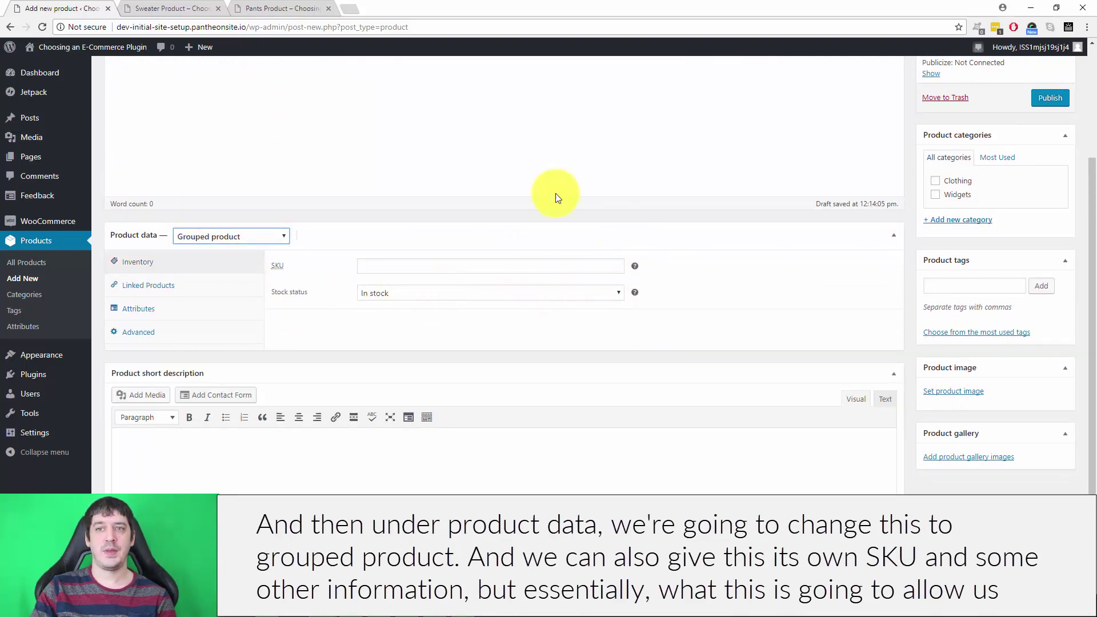
# - Group Pants Product and Sweater Product under Linked Products, tick Clothing, and publish
pyautogui.click(200, 286)
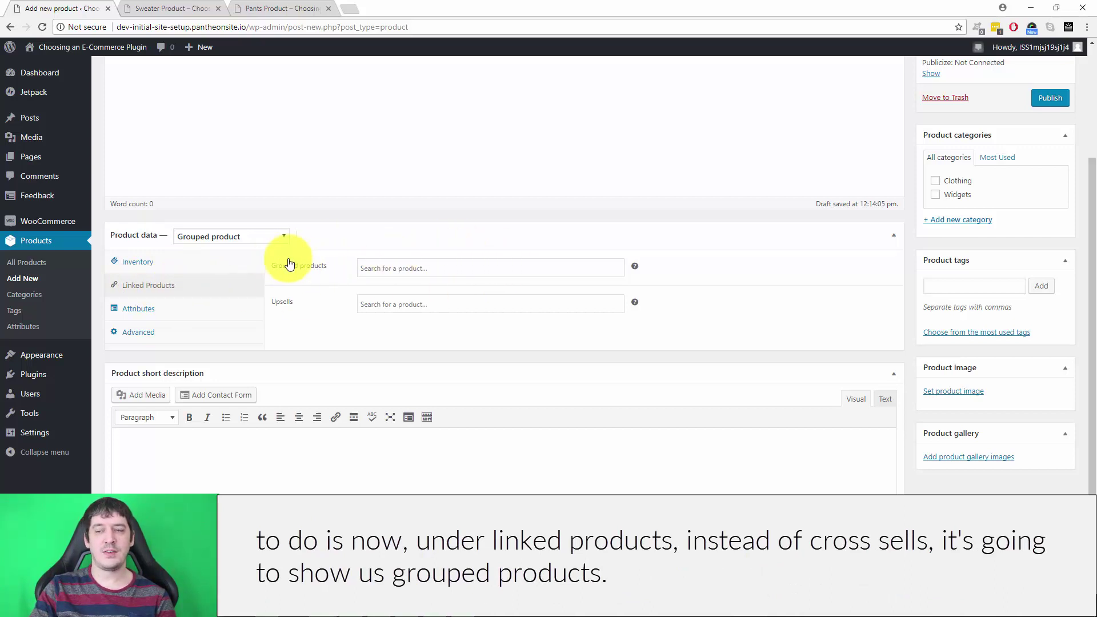
pyautogui.click(384, 266)
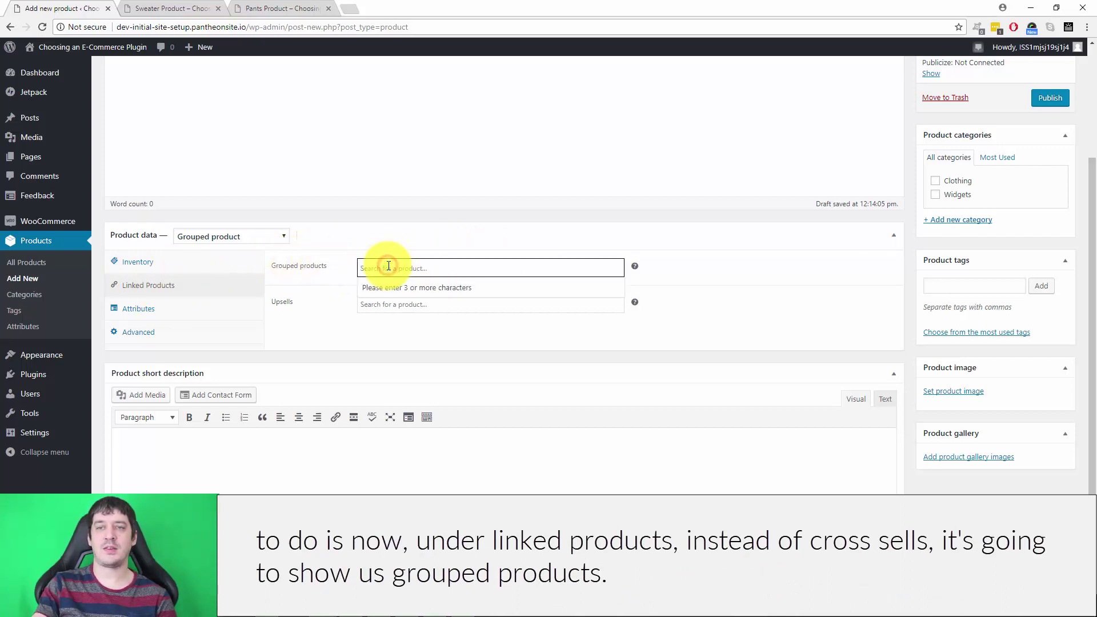
pyautogui.write('pants')
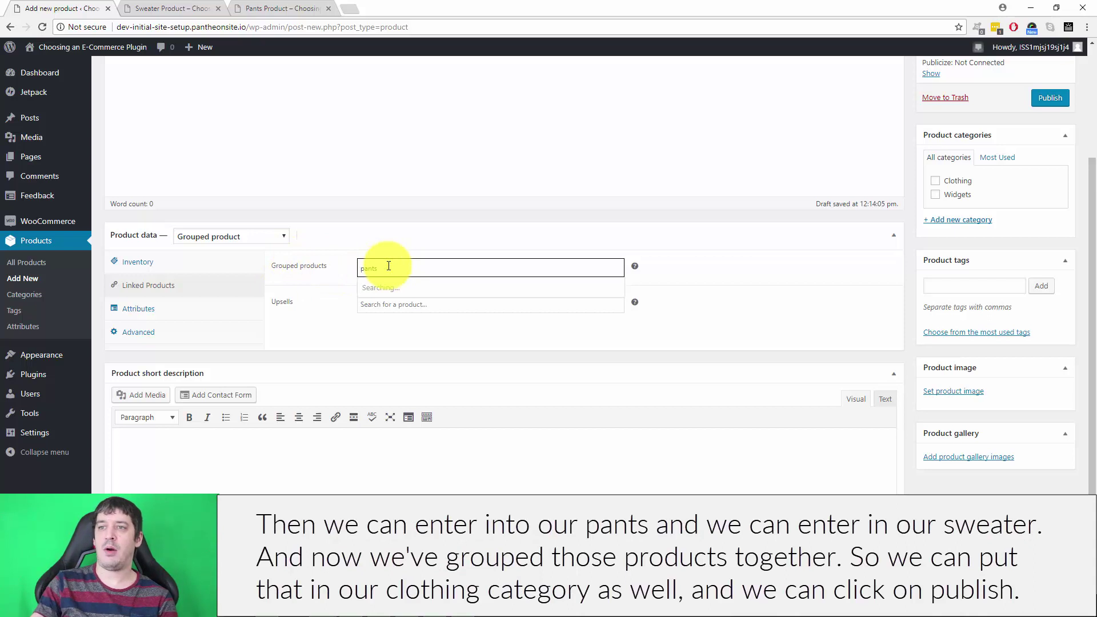
pyautogui.click(400, 287)
pyautogui.write('s')
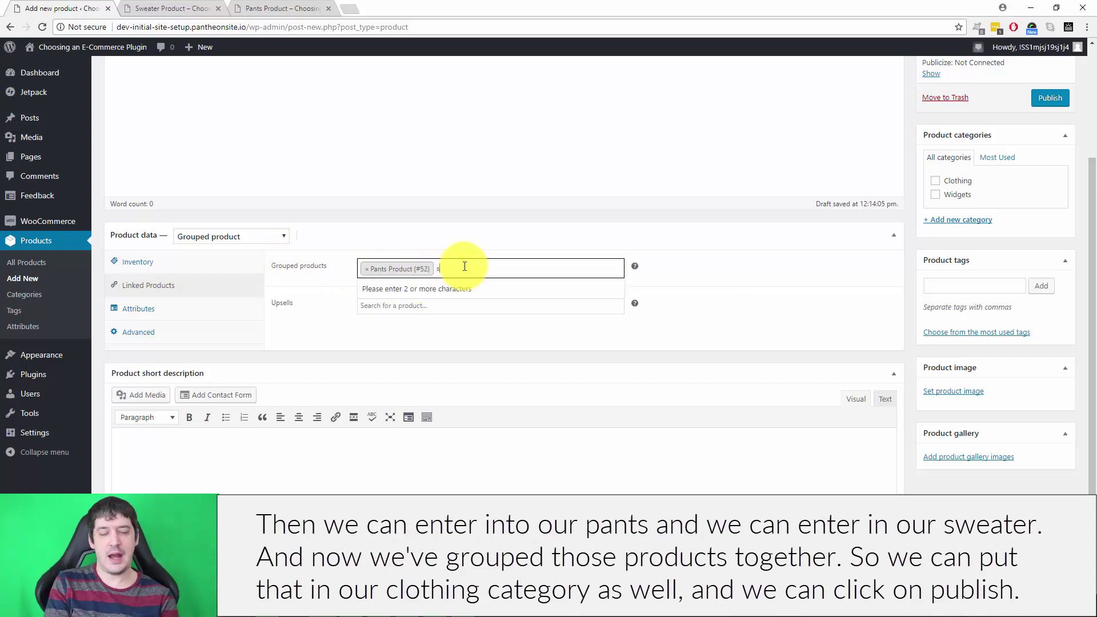
pyautogui.write('weater')
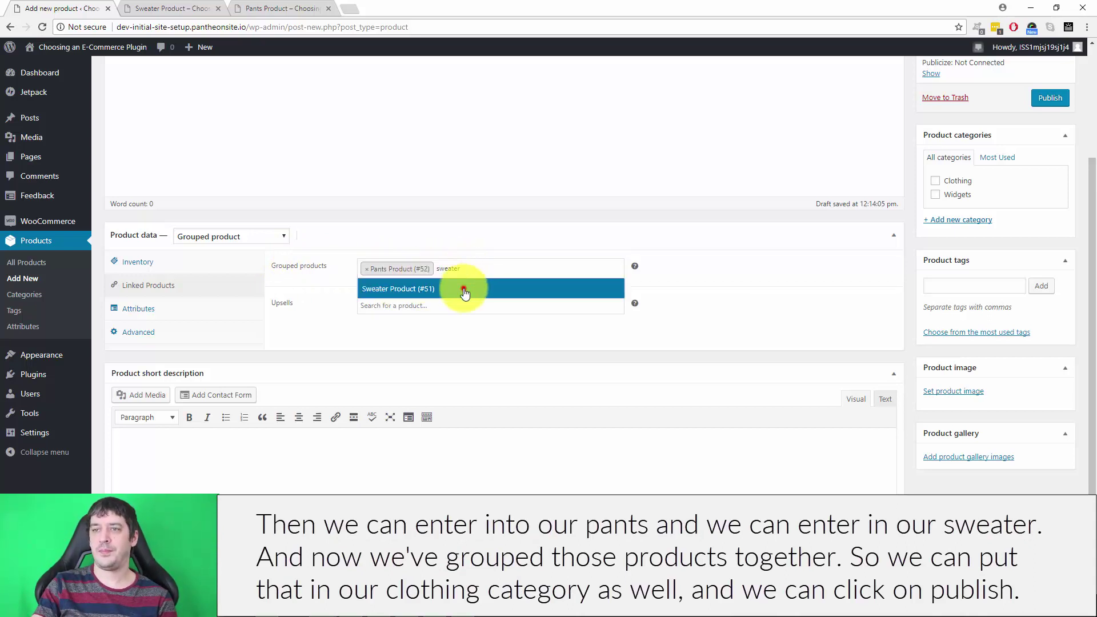
pyautogui.click(459, 288)
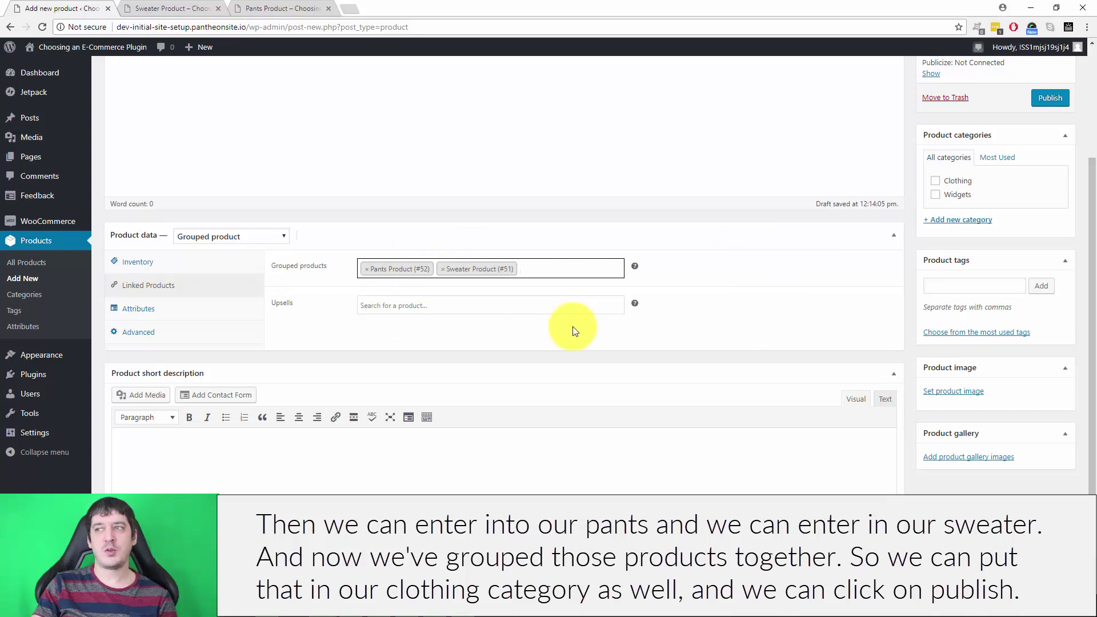
pyautogui.click(935, 181)
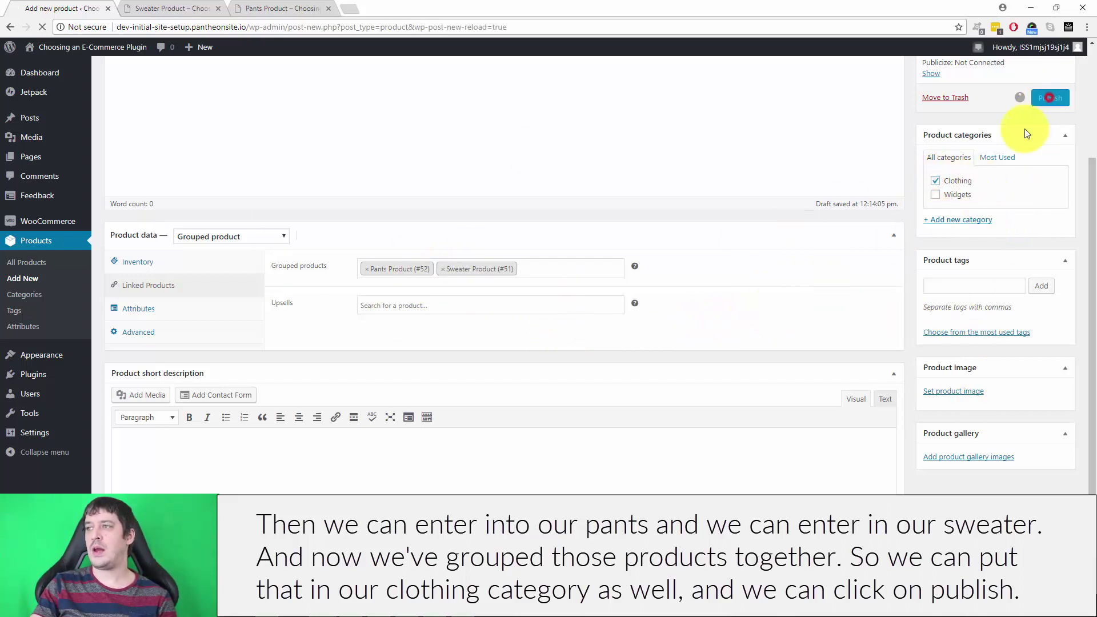
pyautogui.click(1049, 97)
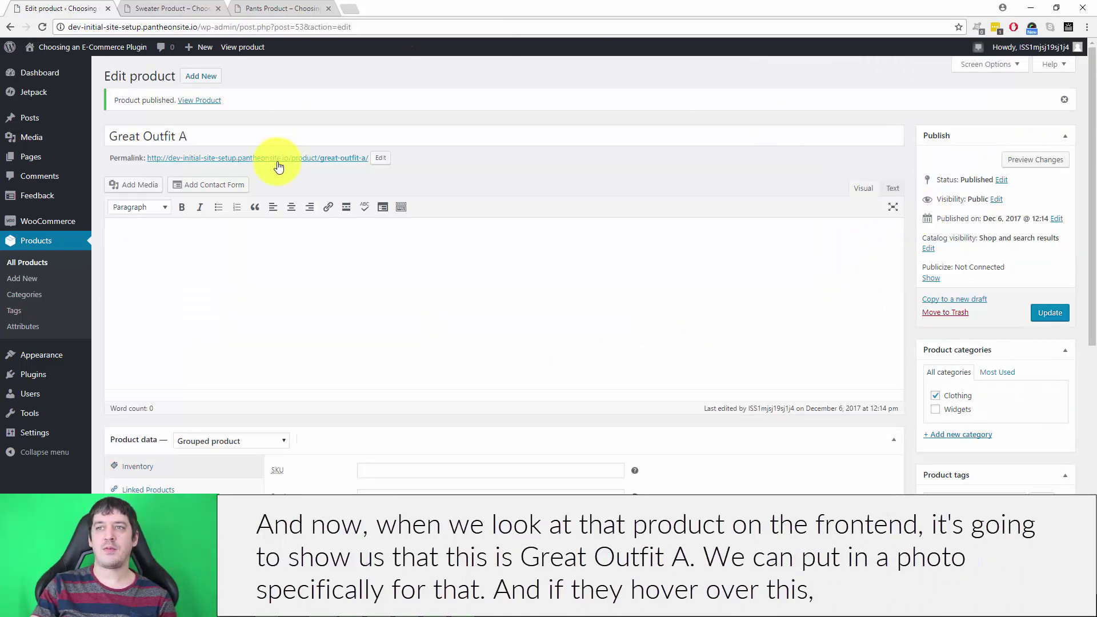
# - View Great Outfit A's storefront page in a new tab, scrolling to its Pants and Sweater listing
pyautogui.rightClick(287, 158)
pyautogui.click(293, 162)
pyautogui.hotkey('ctrl', 'shift', 'Tab')
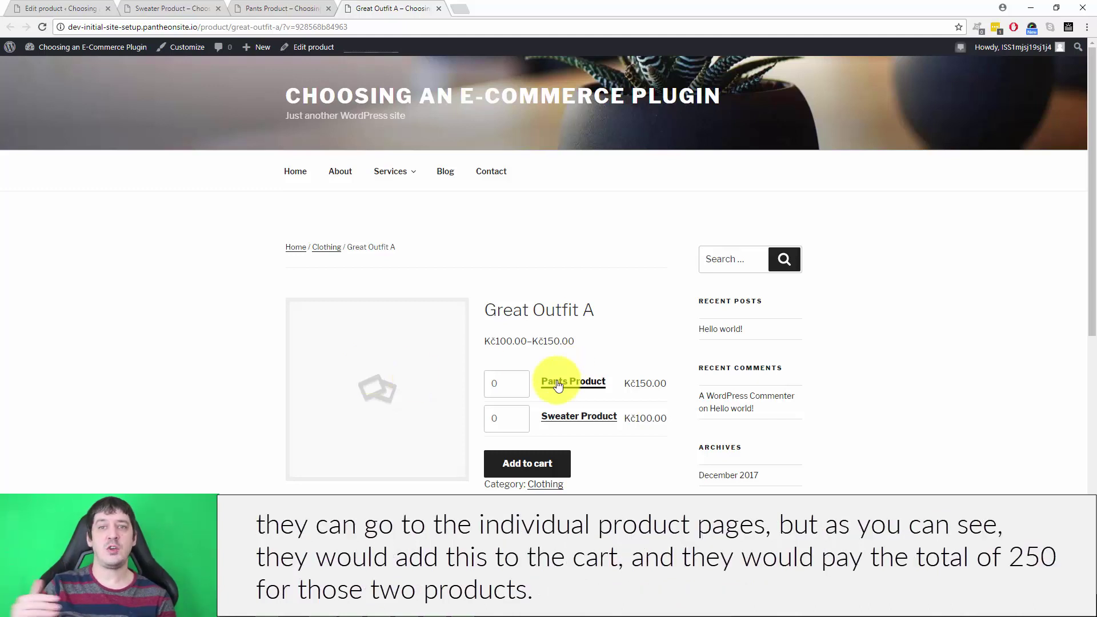
pyautogui.scroll(-3, 563, 301)
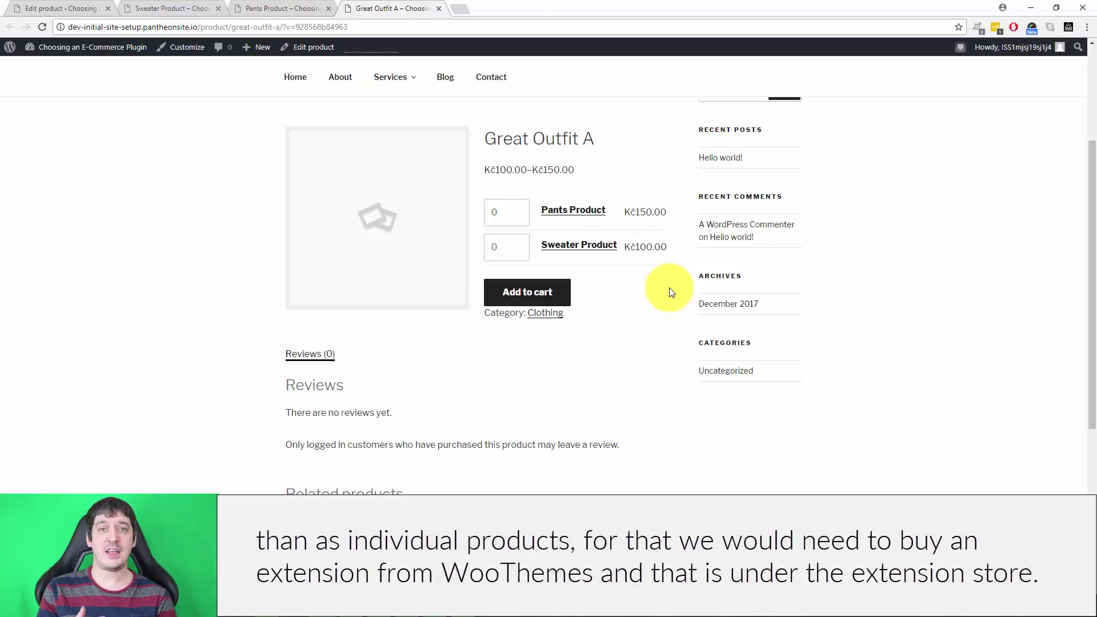
# - Go to woothemes.com in a new tab and browse the full extensions list
pyautogui.click(468, 9)
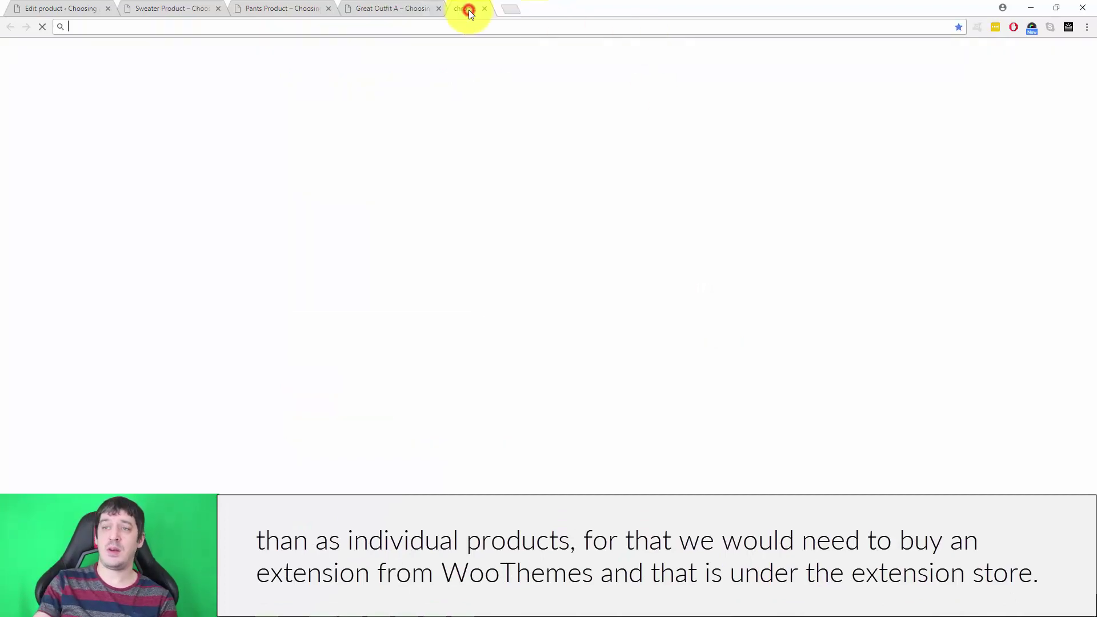
pyautogui.write('woothemes.com')
pyautogui.press('Return')
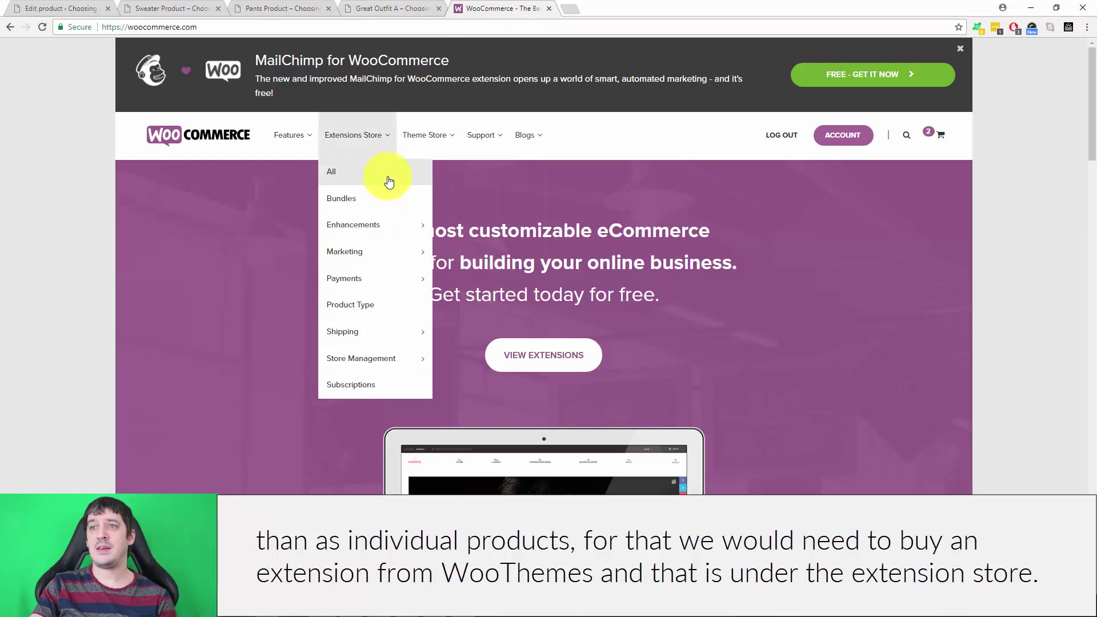
pyautogui.click(357, 160)
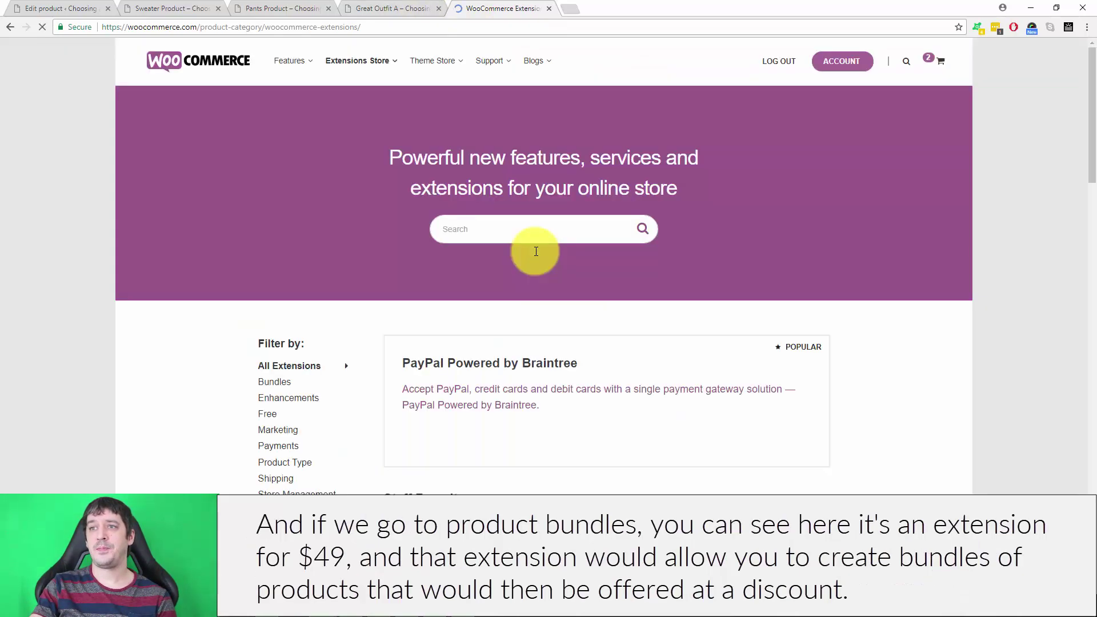
pyautogui.scroll(-1, 514, 252)
# - Search 'product bundles', view the $49.00 Product Bundles extension, then return to Great Outfit A's edit page
pyautogui.click(502, 251)
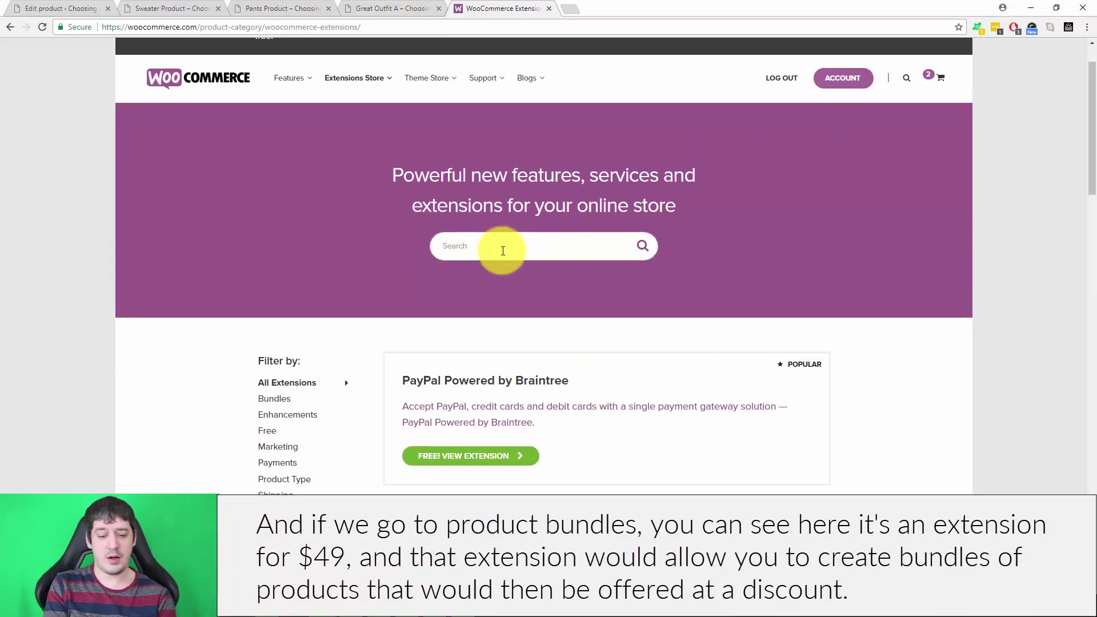
pyautogui.write('pro')
pyautogui.scroll(-1, 502, 251)
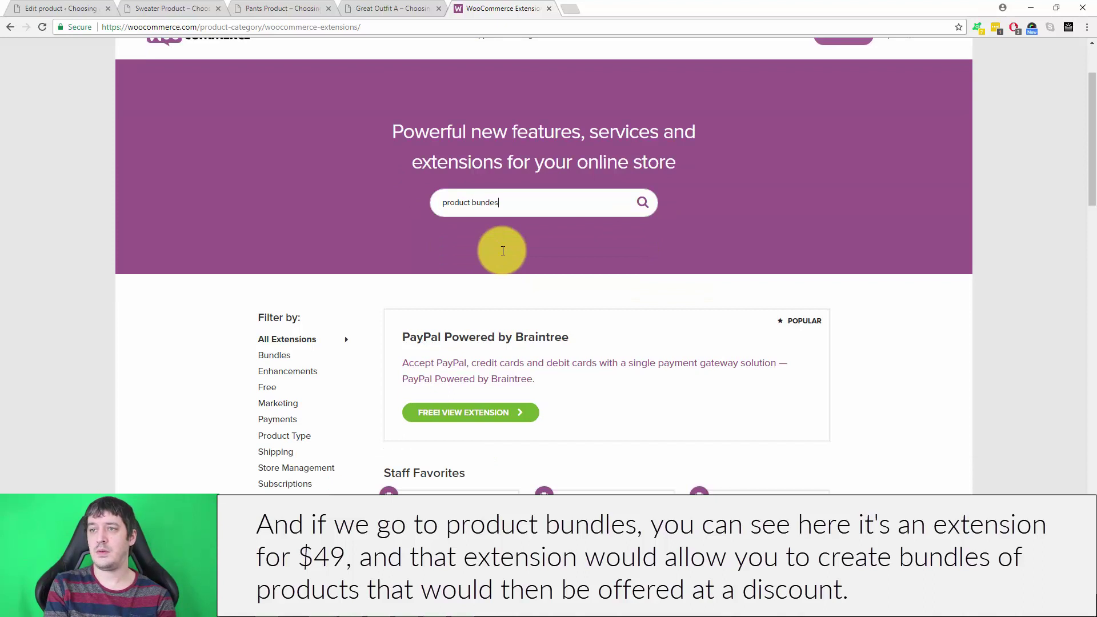
pyautogui.press('Return')
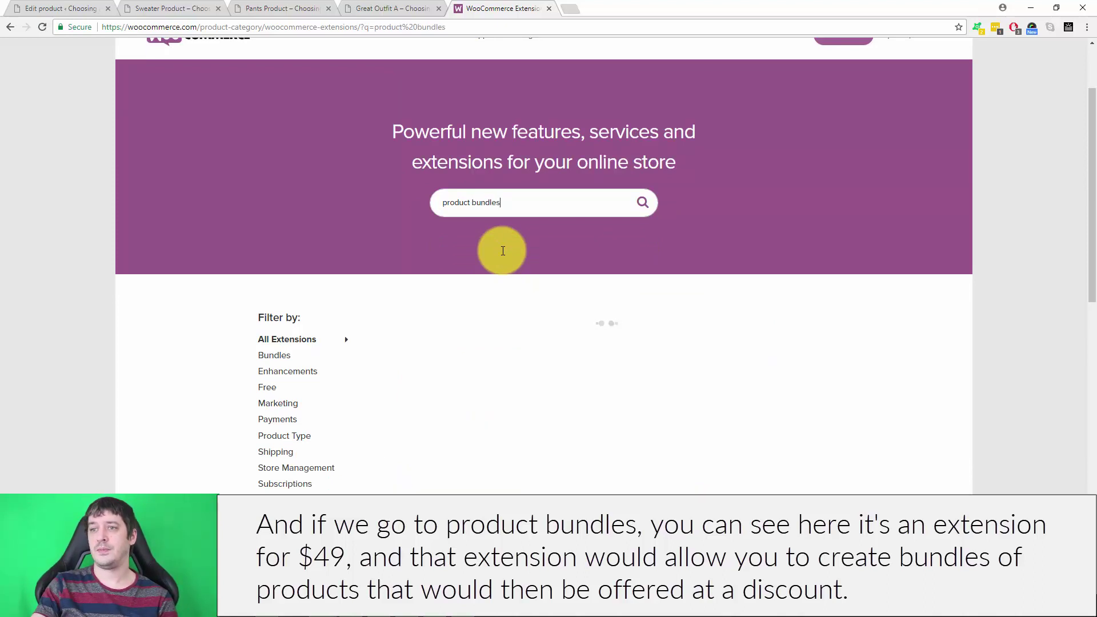
pyautogui.scroll(-2, 502, 251)
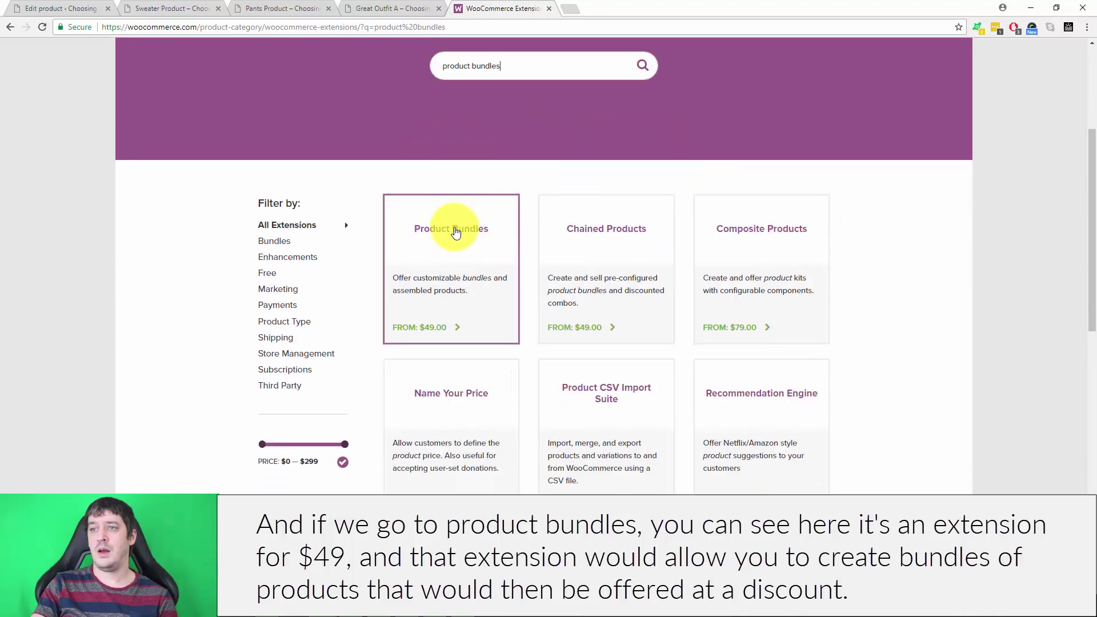
pyautogui.click(455, 231)
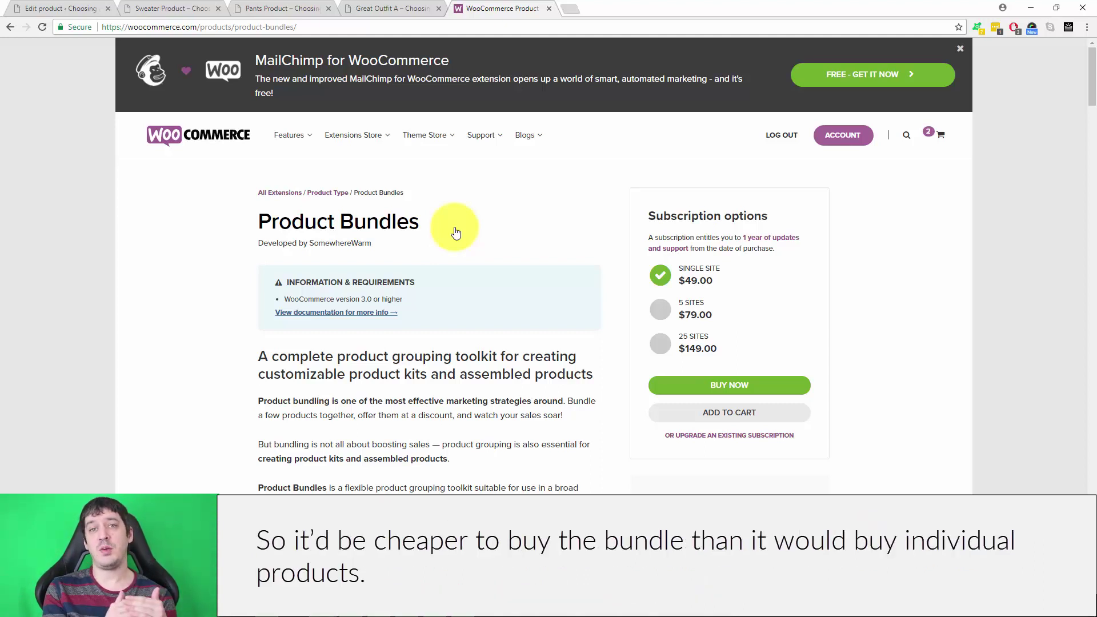
pyautogui.click(92, 6)
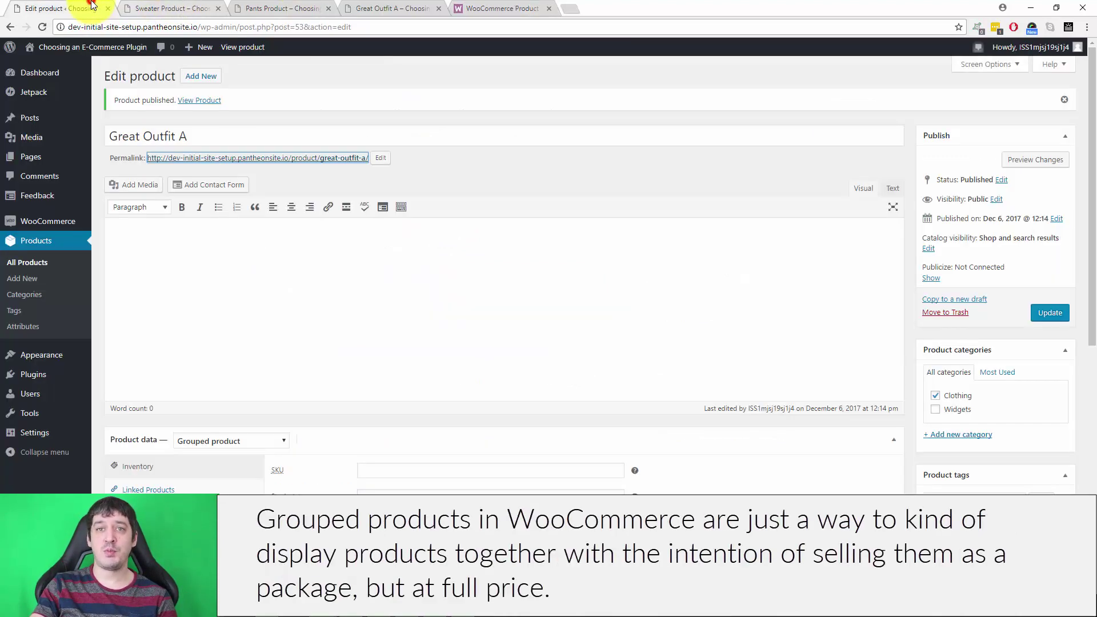